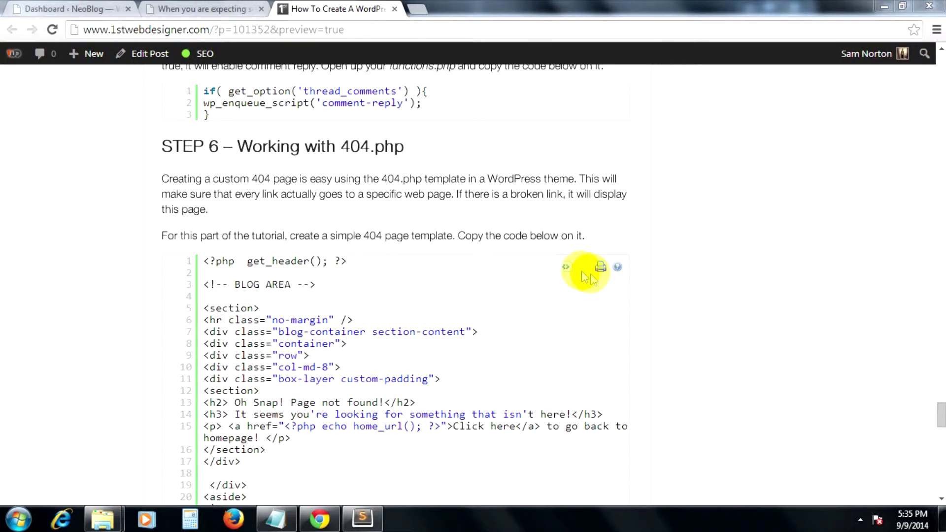
# Step: Copy the whole 404 template from the tutorial's plain-text code popup in Chrome, then close the popup
pyautogui.click(567, 266)
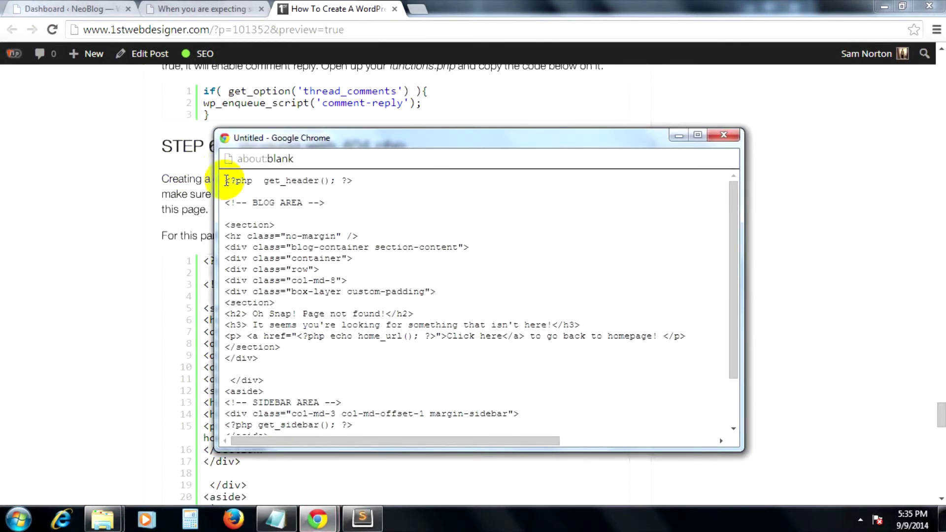
pyautogui.moveTo(226, 180); pyautogui.dragTo(360, 233)
pyautogui.click(237, 196)
pyautogui.moveTo(227, 180); pyautogui.dragTo(474, 458)
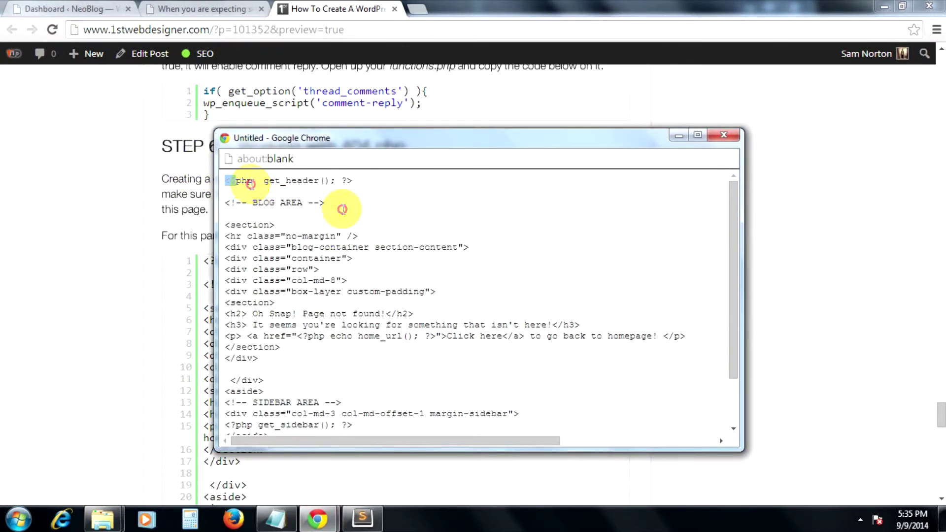
pyautogui.rightClick(328, 284)
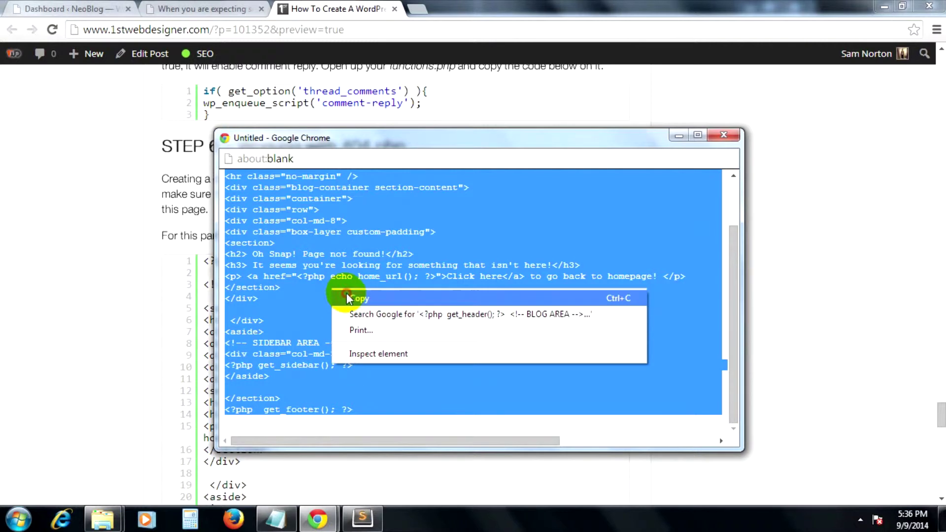
pyautogui.click(348, 293)
pyautogui.click(723, 137)
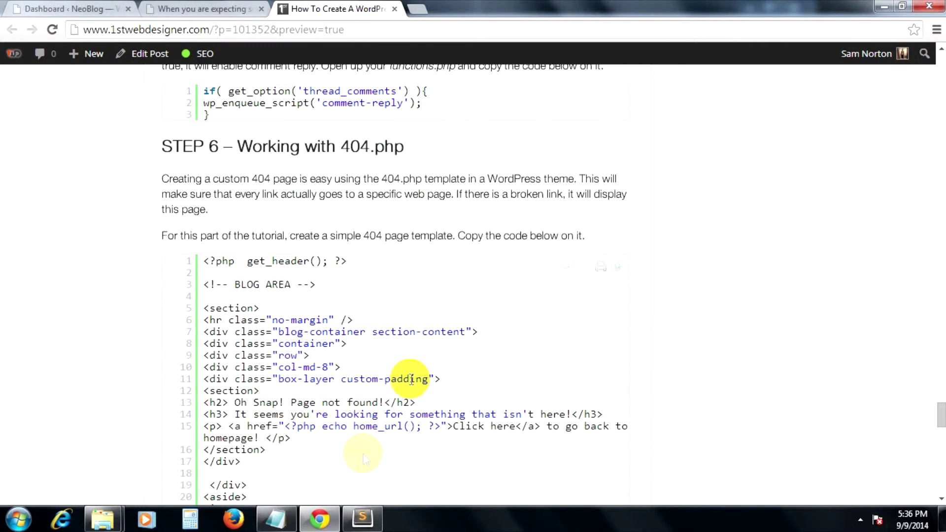
# Step: Paste the 'Oh Snap! Page not found!' template into the empty NeoBlog 404.php and save
pyautogui.click(362, 519)
pyautogui.hotkey('ctrl', 'v')
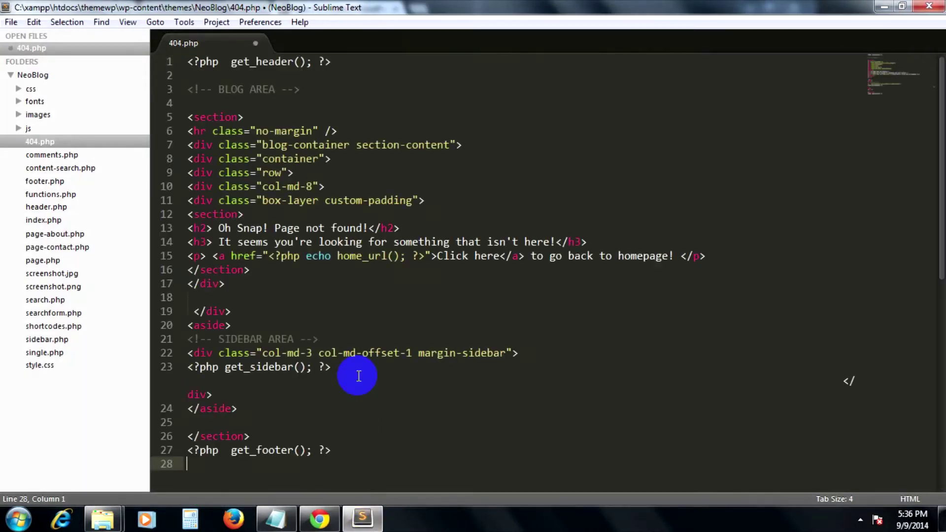
pyautogui.hotkey('ctrl', 's')
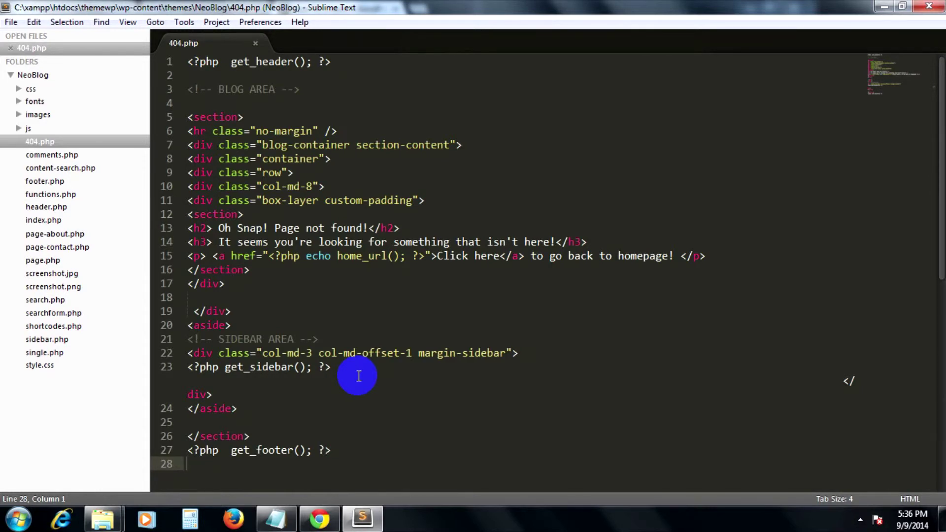
pyautogui.click(271, 63)
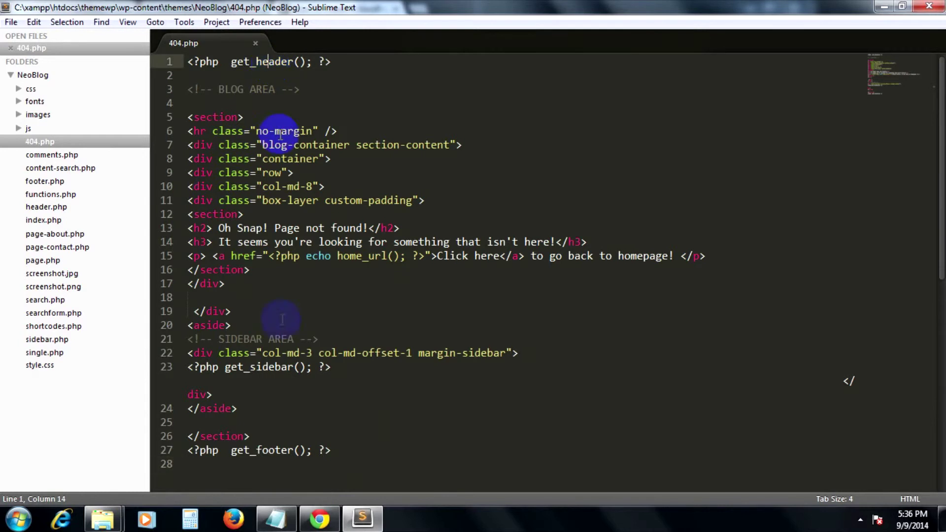
pyautogui.click(259, 381)
pyautogui.click(269, 451)
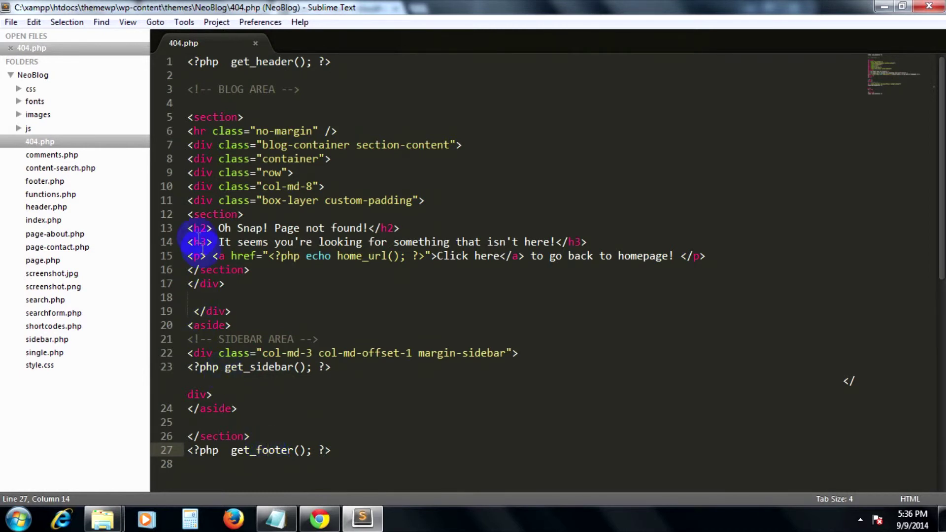
pyautogui.moveTo(184, 228); pyautogui.dragTo(219, 228)
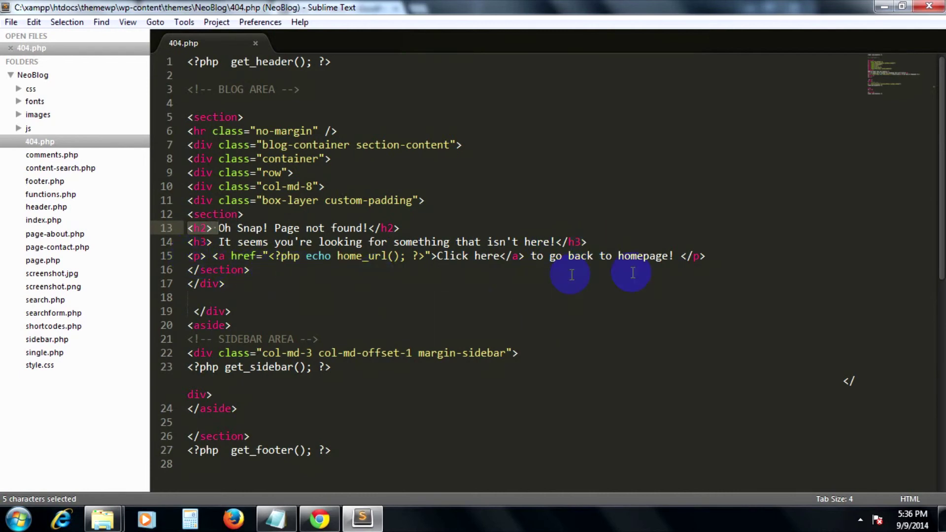
pyautogui.moveTo(706, 258); pyautogui.dragTo(581, 258)
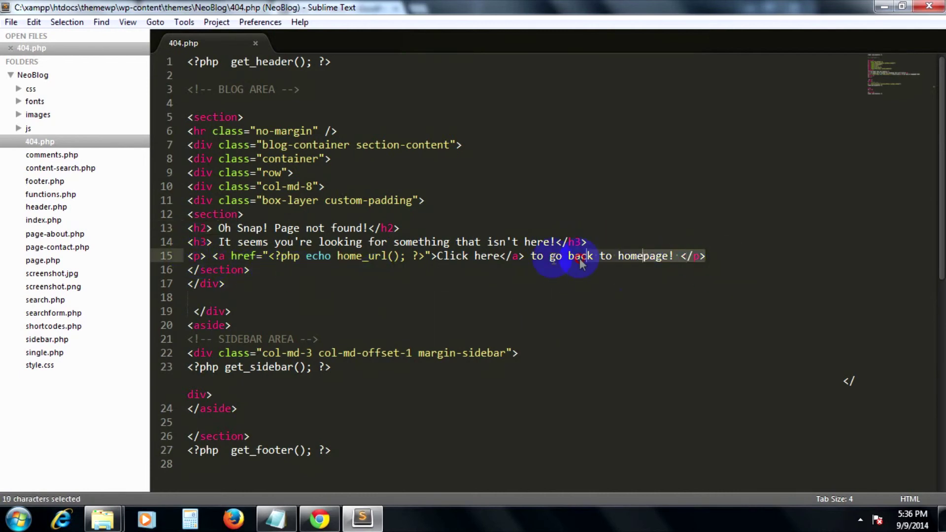
pyautogui.doubleClick(363, 259)
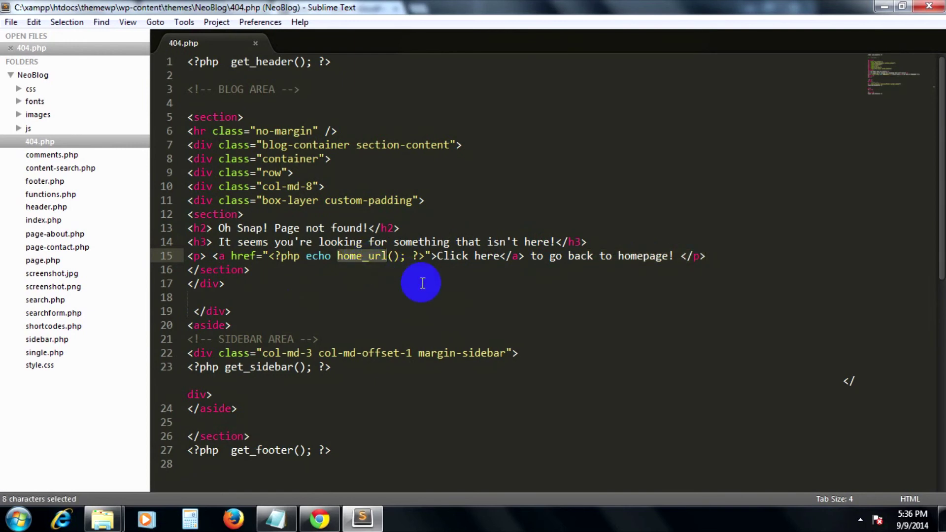